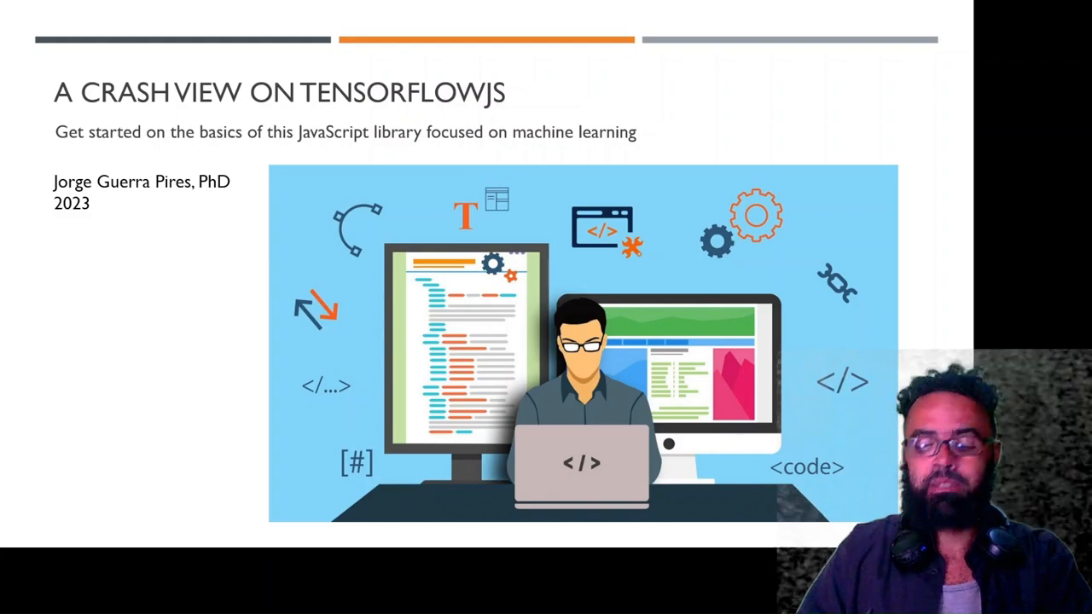
Step: Advance to the Introduction slide and circle the Python bar label in red
{"action": "key", "text": "Right"}
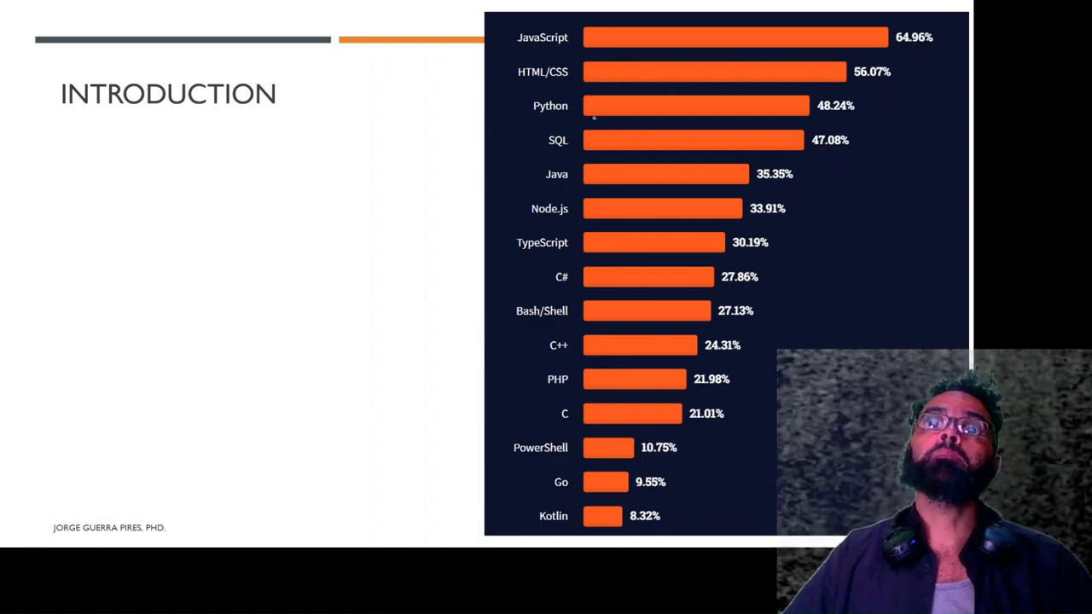
{"action": "left_click_drag", "start_coordinate": [555, 87], "coordinate": [556, 86]}
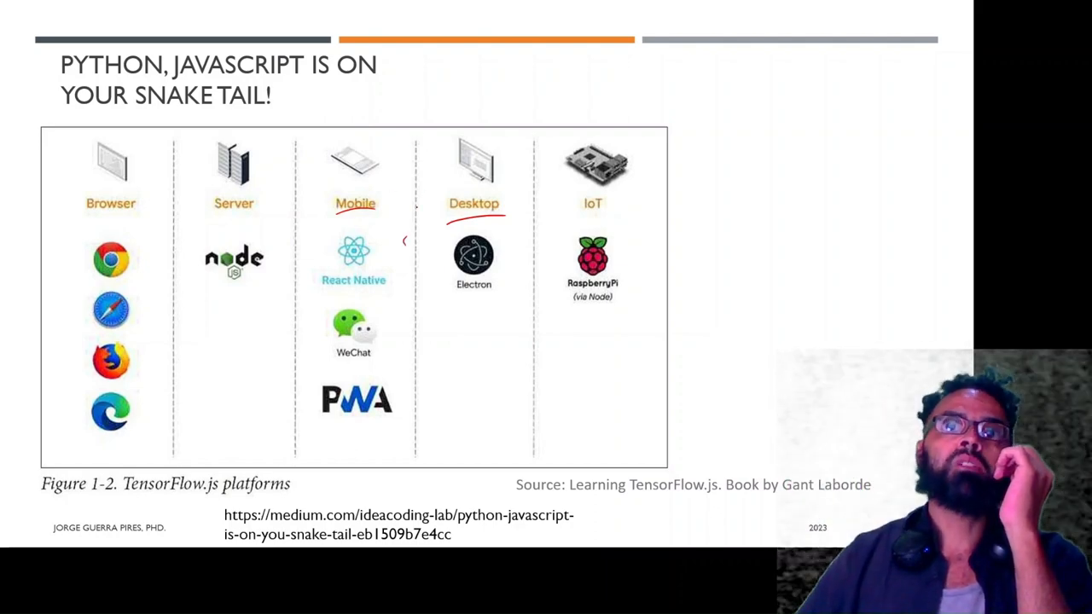
Step: Circle the Mobile platform in red and move on to the next slide
{"action": "left_click_drag", "start_coordinate": [345, 141], "coordinate": [368, 121]}
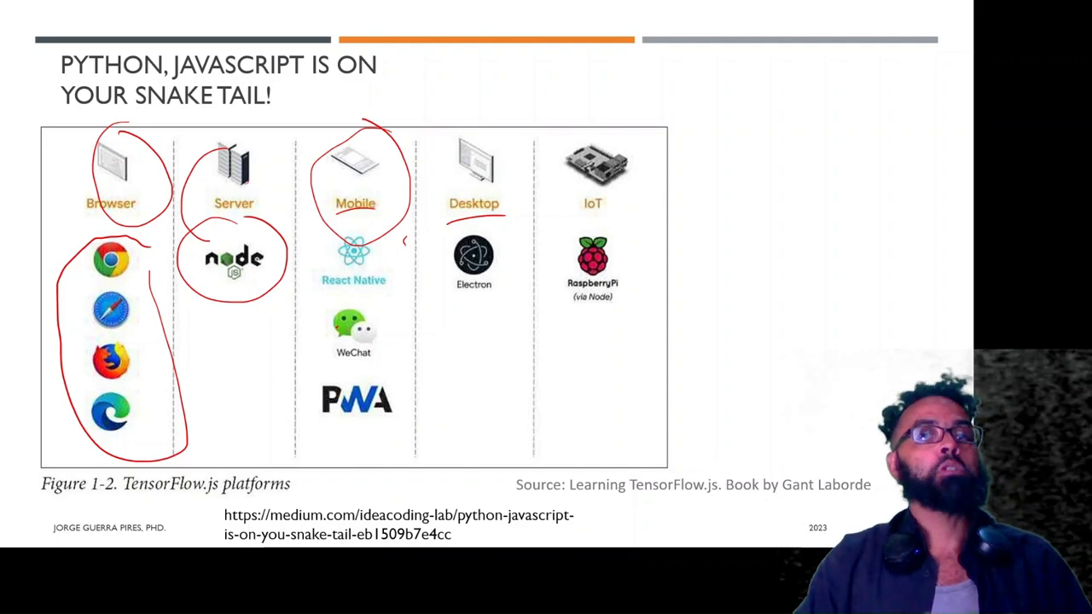
{"action": "key", "text": "Right"}
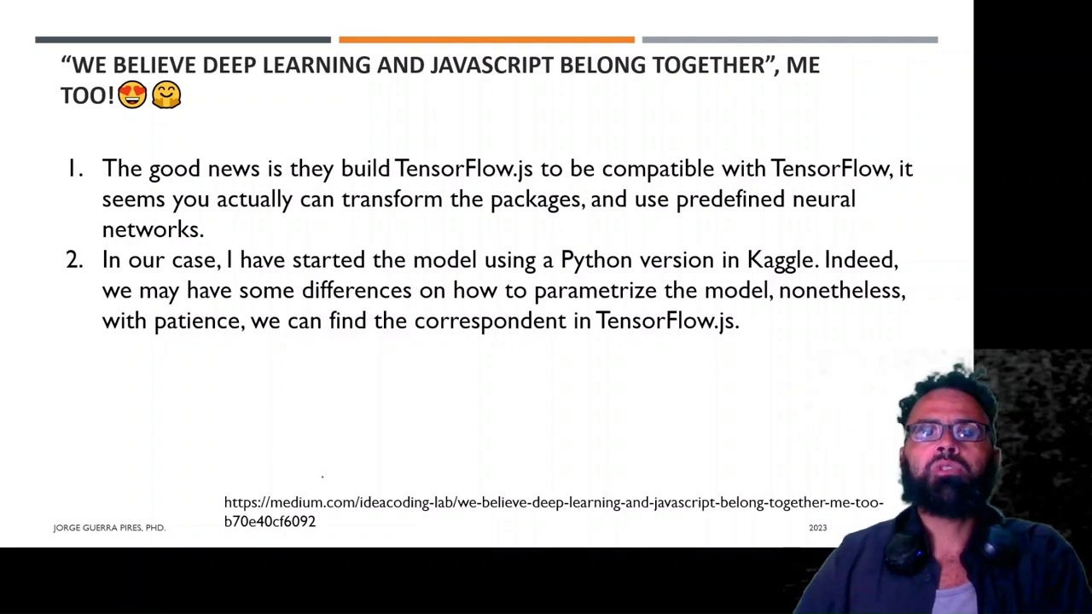
Step: Loop the Medium article URL at the bottom of the slide in red ink
{"action": "mouse_move", "coordinate": [256, 466]}
{"action": "left_mouse_down"}
{"action": "mouse_move", "coordinate": [205, 511]}
{"action": "mouse_move", "coordinate": [359, 524]}
{"action": "mouse_move", "coordinate": [861, 514]}
{"action": "left_mouse_up"}
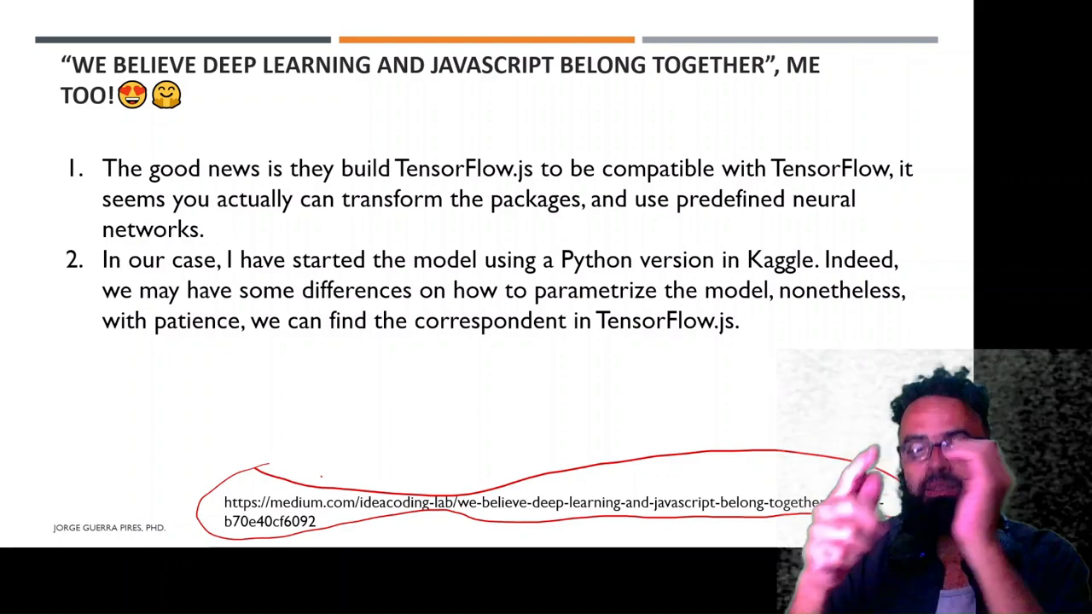
Step: Advance to the project slide and underline 'TENSORFLOW.JS IN ANGULAR' in the title in red
{"action": "key", "text": "Right"}
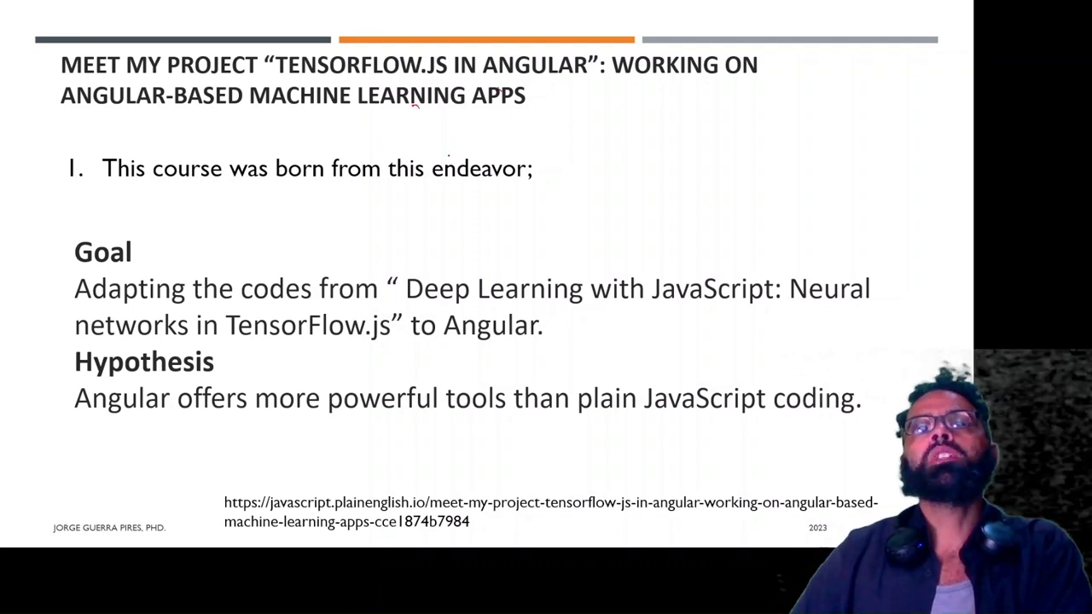
{"action": "left_click_drag", "start_coordinate": [278, 76], "coordinate": [566, 84]}
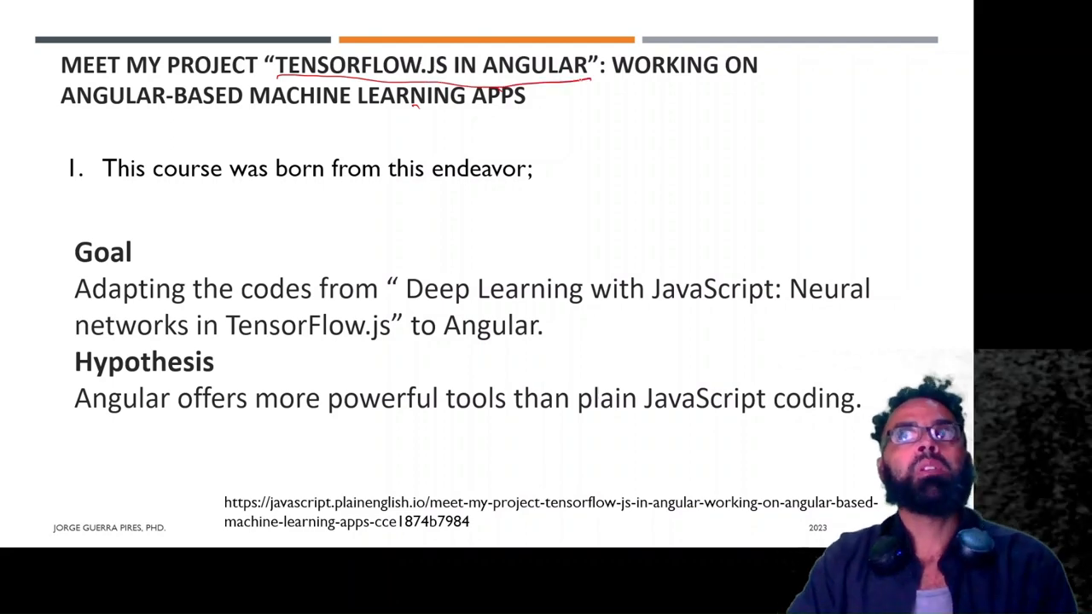